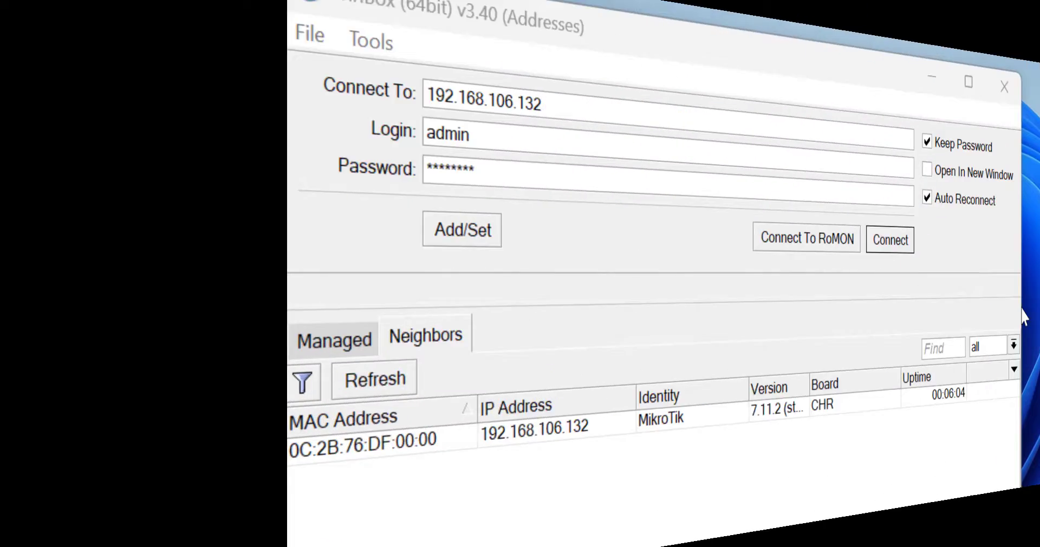
Connect to the discovered MikroTik router at 192.168.106.132 from the Neighbors list and log in
left_click(40, 328)
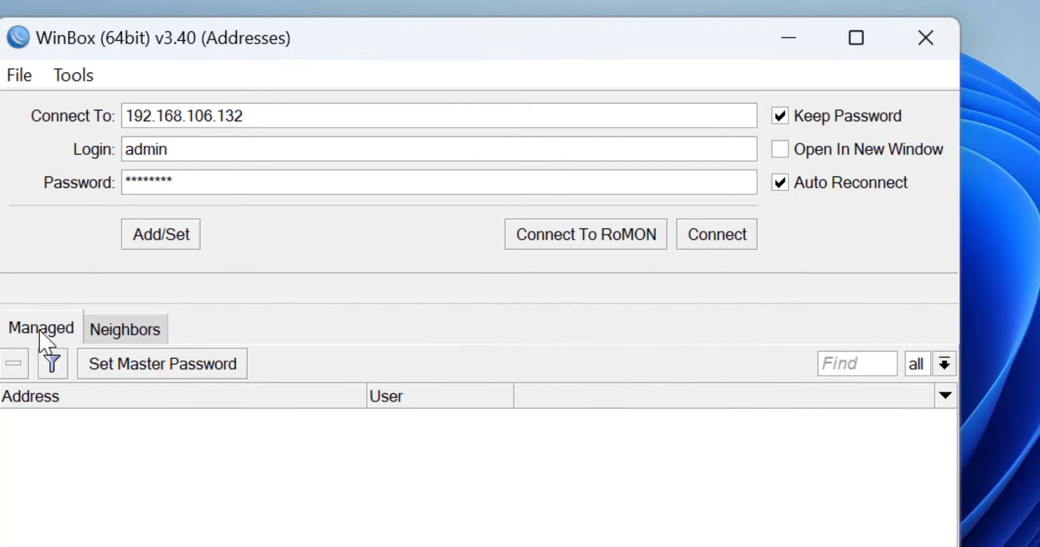
left_click(125, 330)
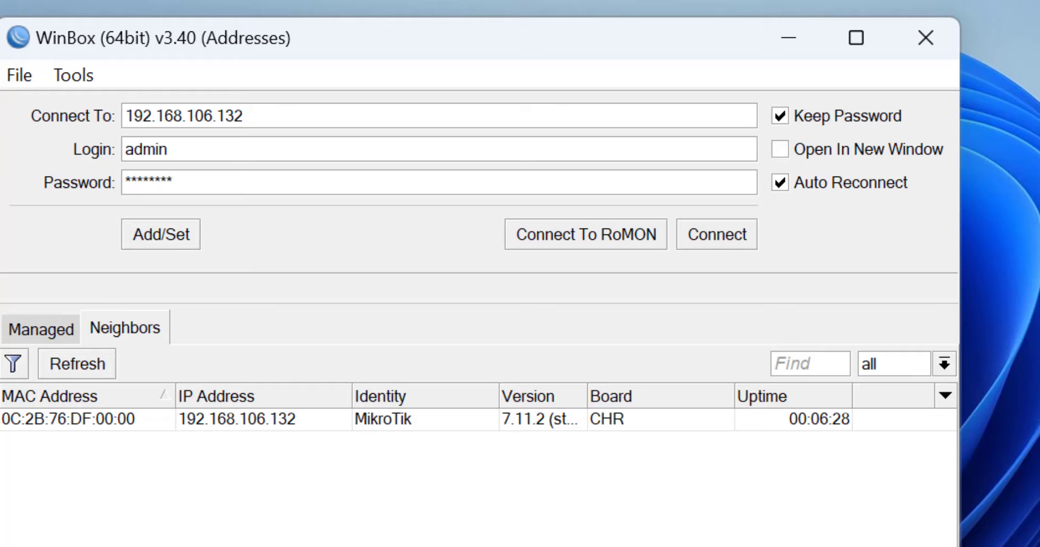
left_click(270, 421)
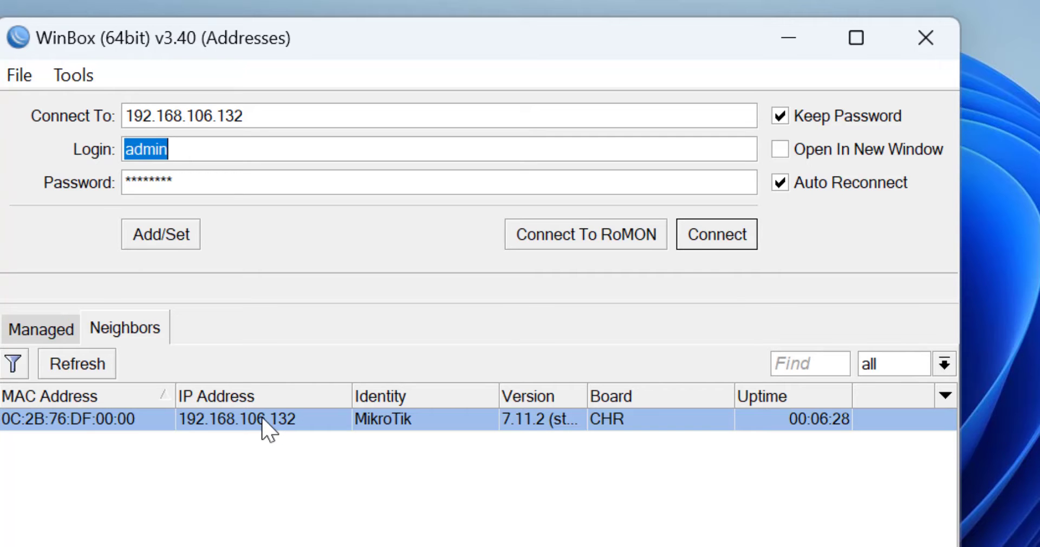
left_click(719, 236)
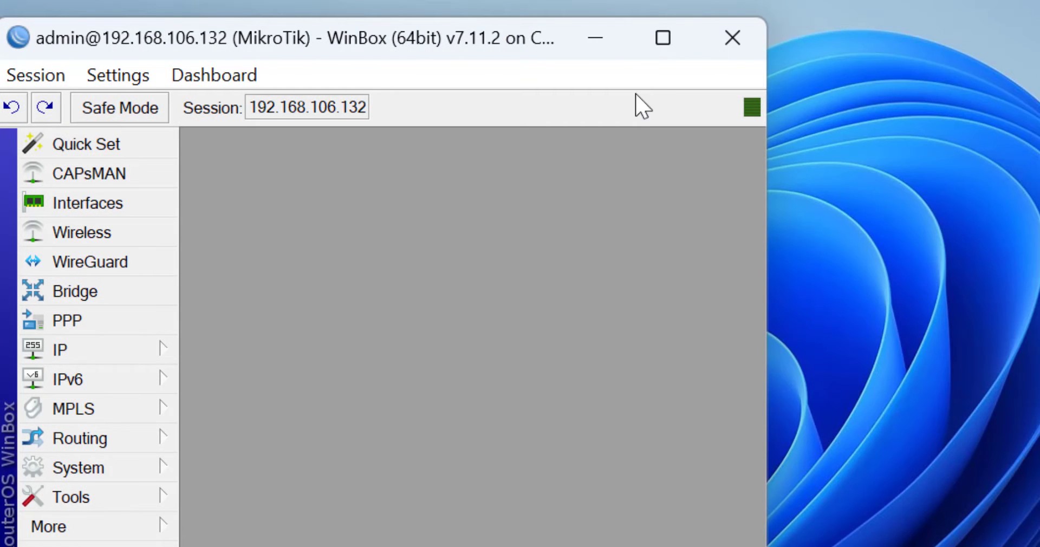
Maximize the session and show the IP Service List (ssh 22, telnet 23, winbox 8291, www 80)
left_click(662, 37)
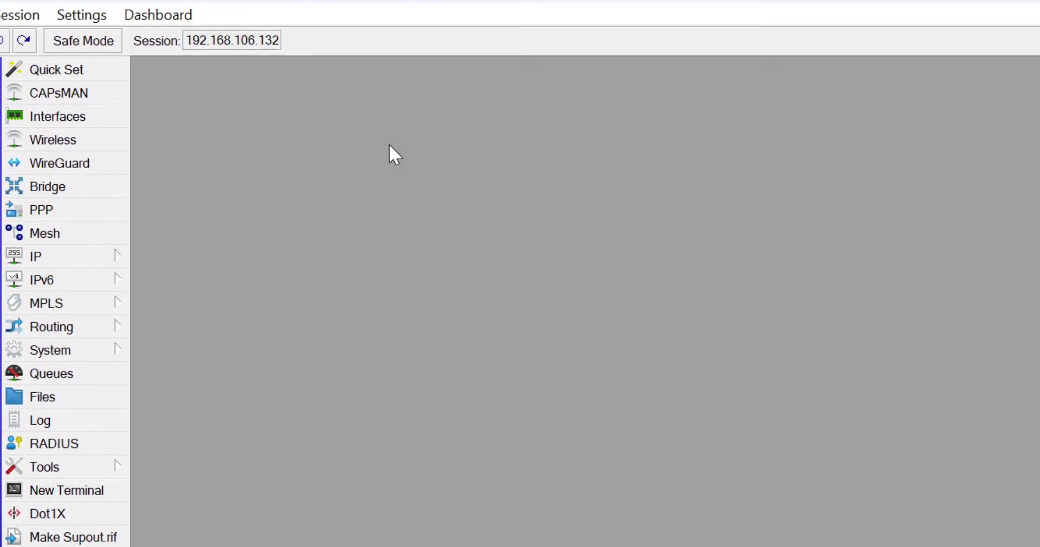
left_click(36, 257)
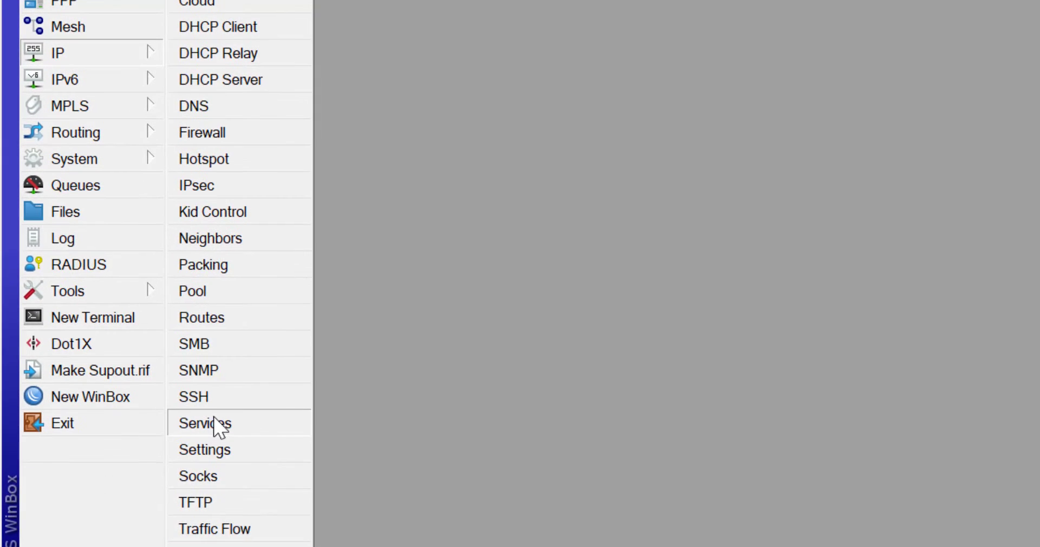
left_click(134, 452)
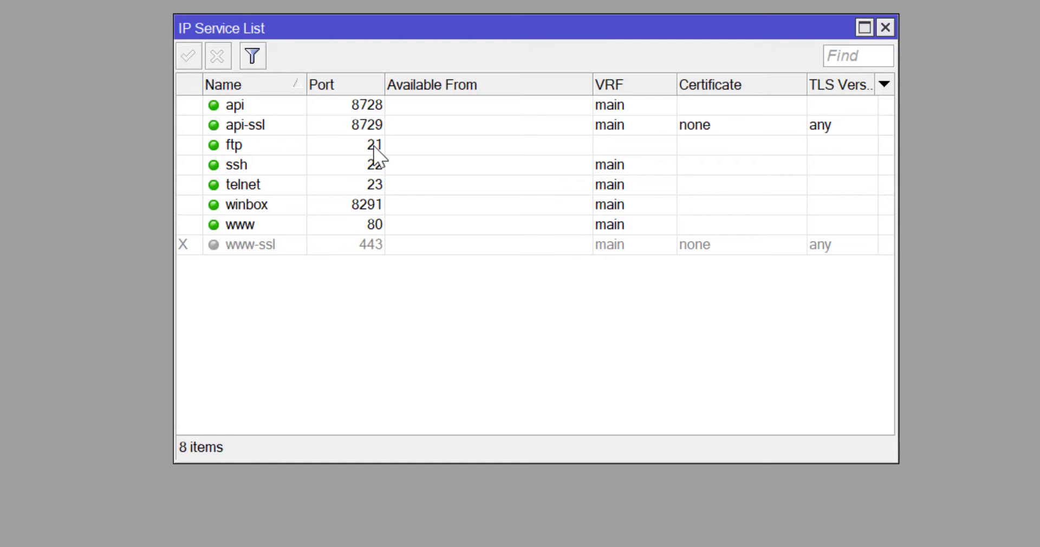
Change service ports to ssh 378, winbox 447 and www 92 in the IP Service List
left_click(354, 171)
double_click(354, 171)
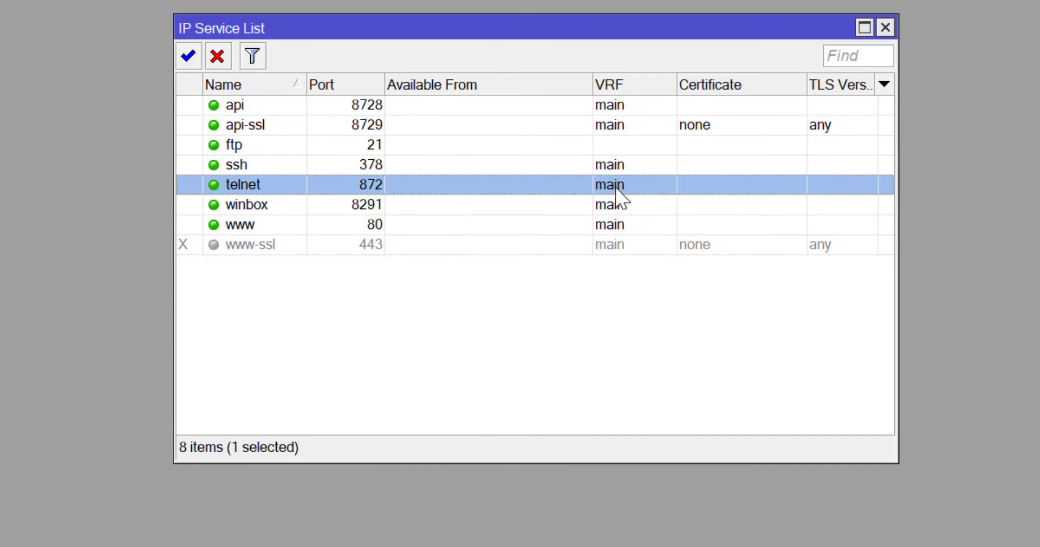
double_click(350, 206)
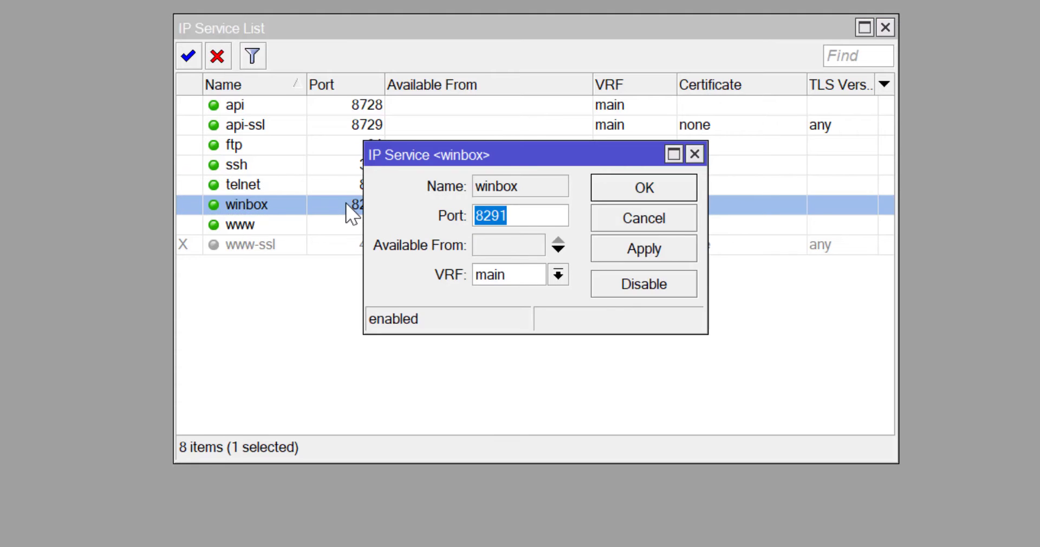
type("447")
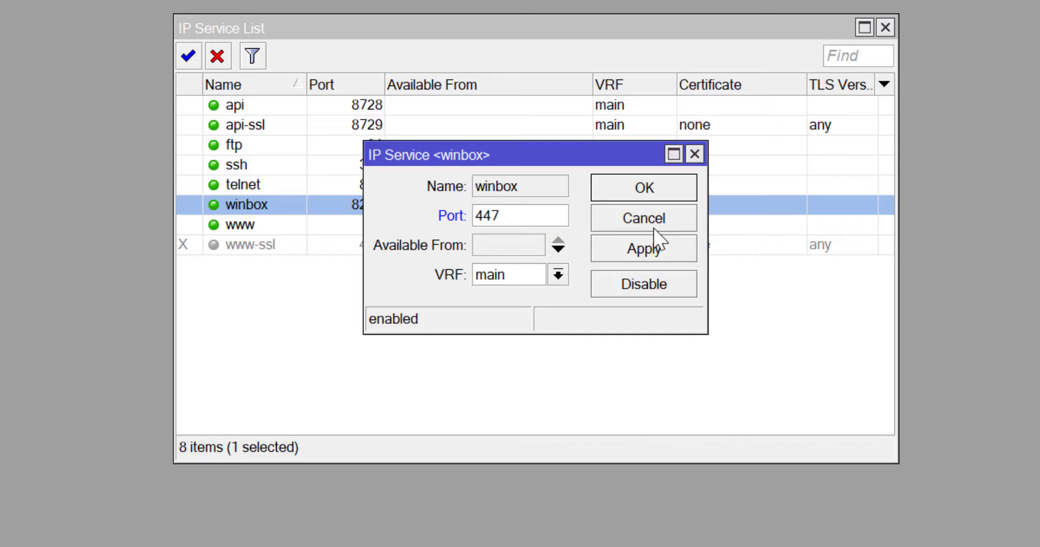
left_click(654, 252)
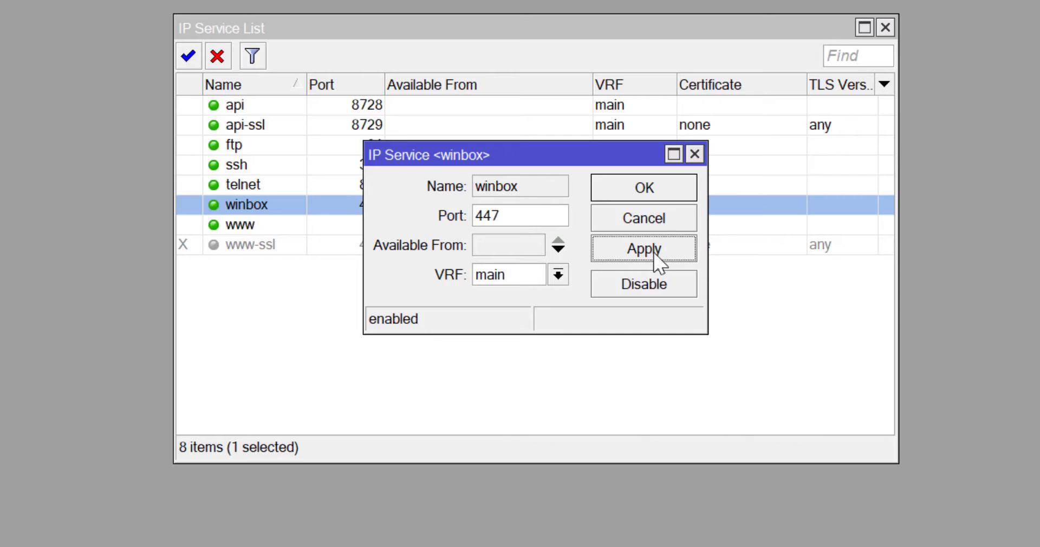
left_click(644, 188)
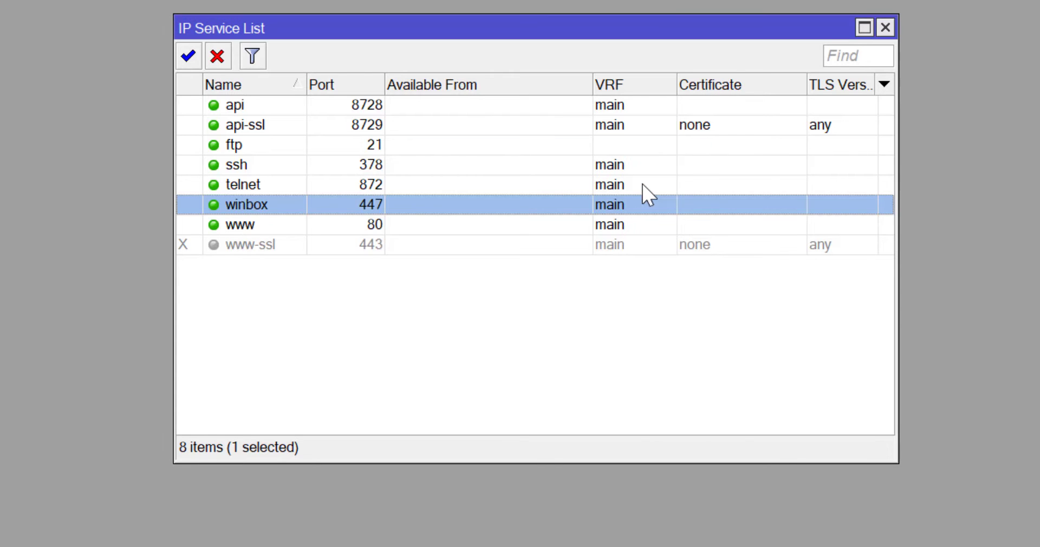
double_click(360, 224)
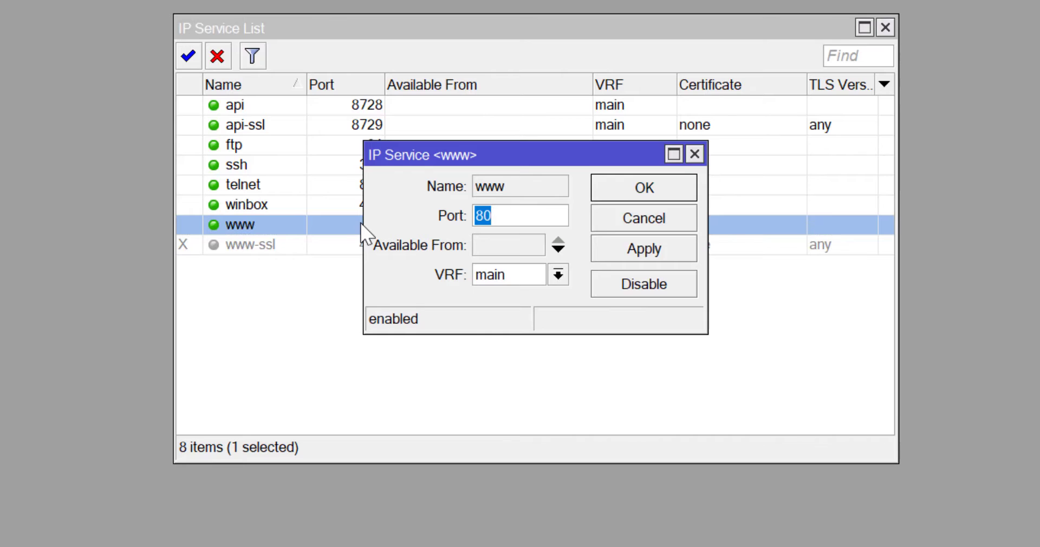
type("92")
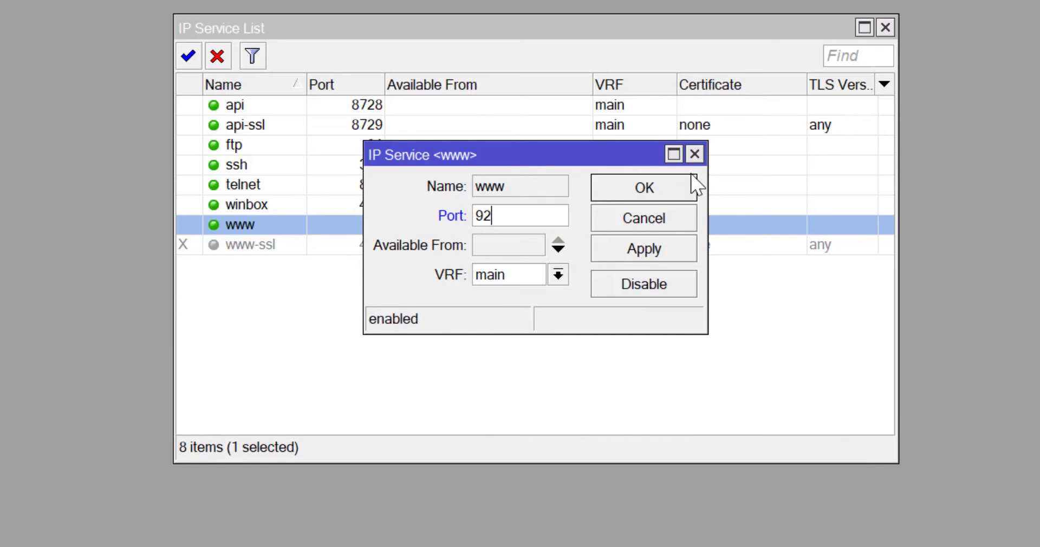
left_click(667, 193)
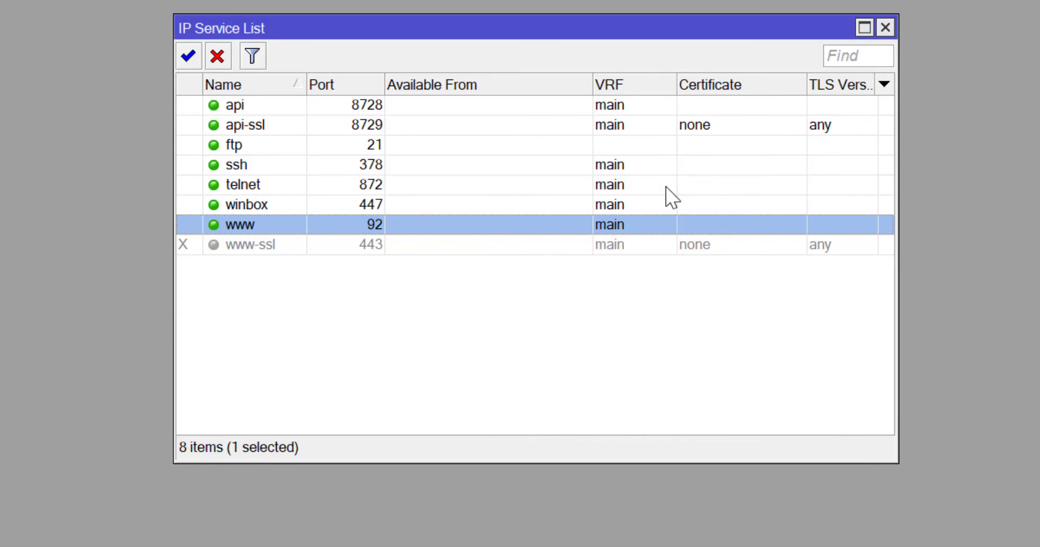
Copy the winbox port 447 from its settings and launch a fresh WinBox login window
double_click(361, 208)
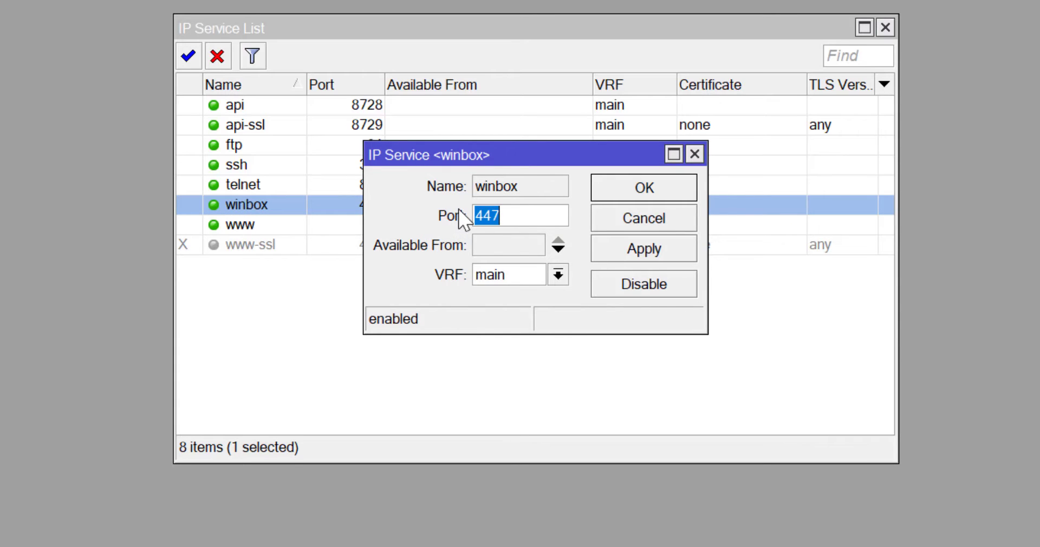
right_click(496, 221)
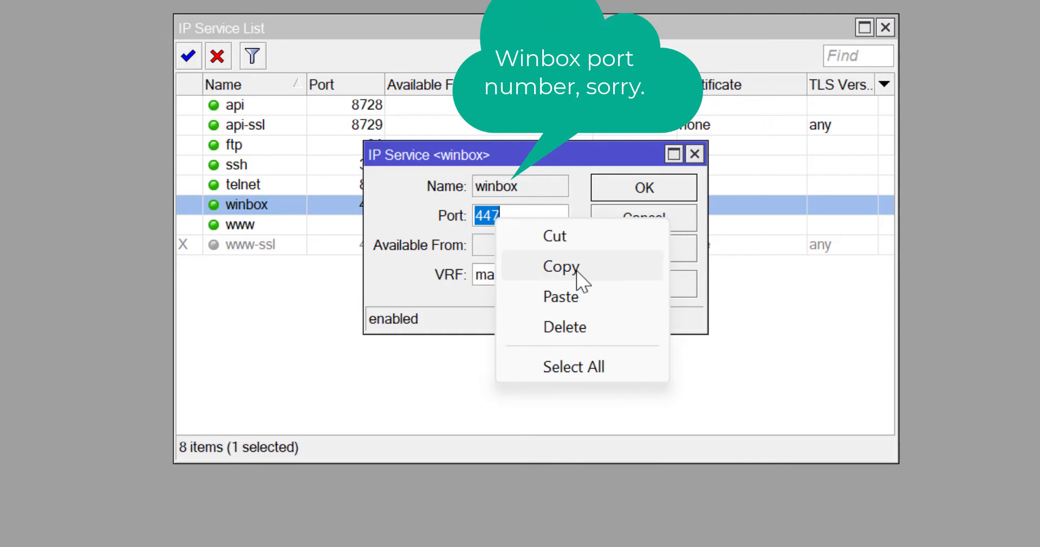
left_click(560, 266)
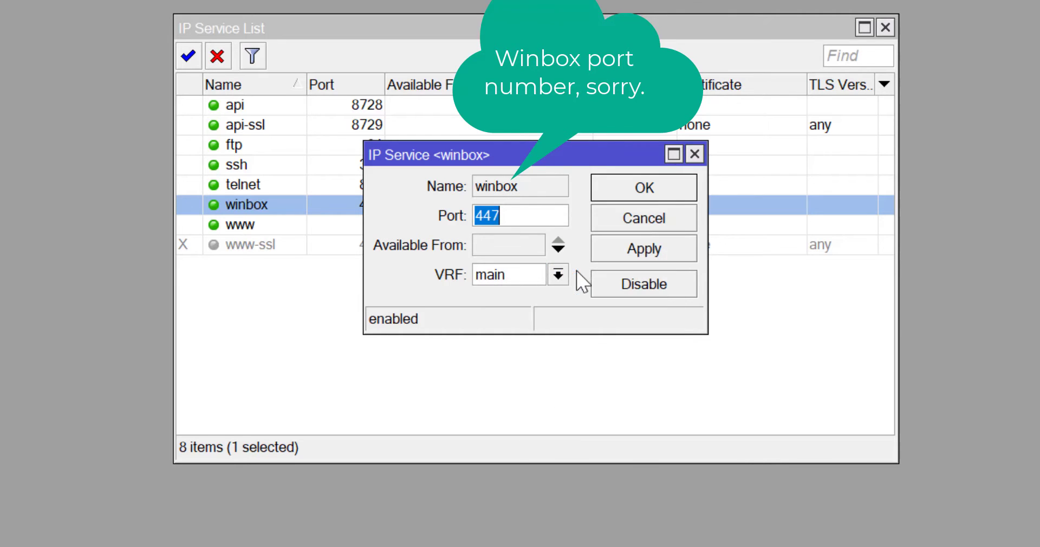
left_click(695, 154)
left_click(793, 533)
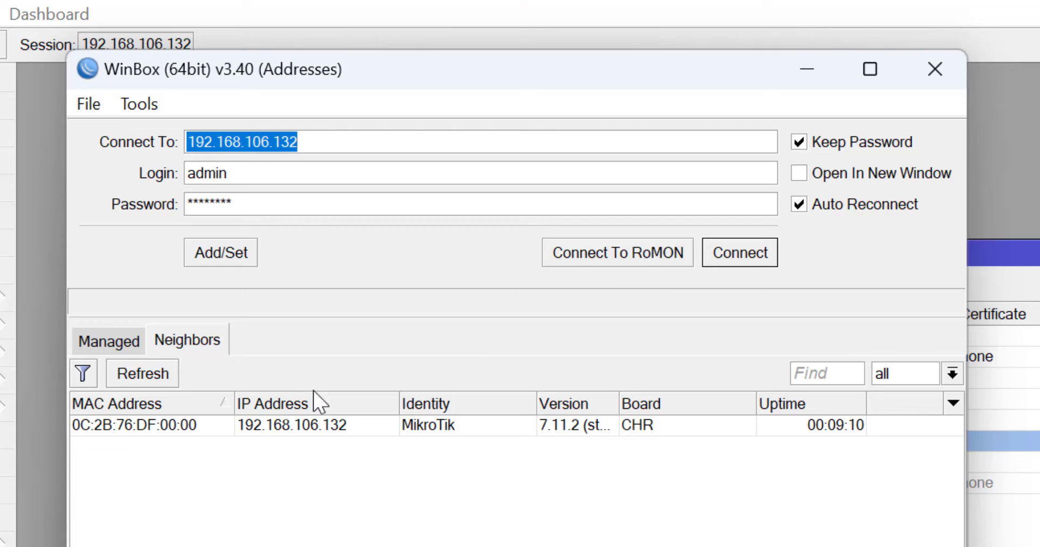
After the default connection is refused, connect a second session to 192.168.106.132:447
left_click(735, 253)
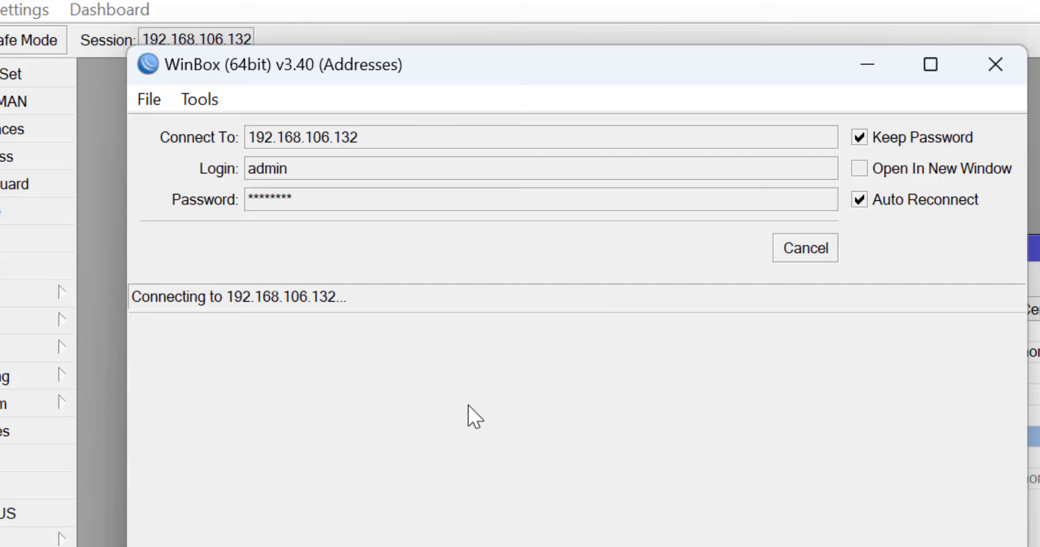
left_click(806, 249)
left_click(367, 136)
type(":")
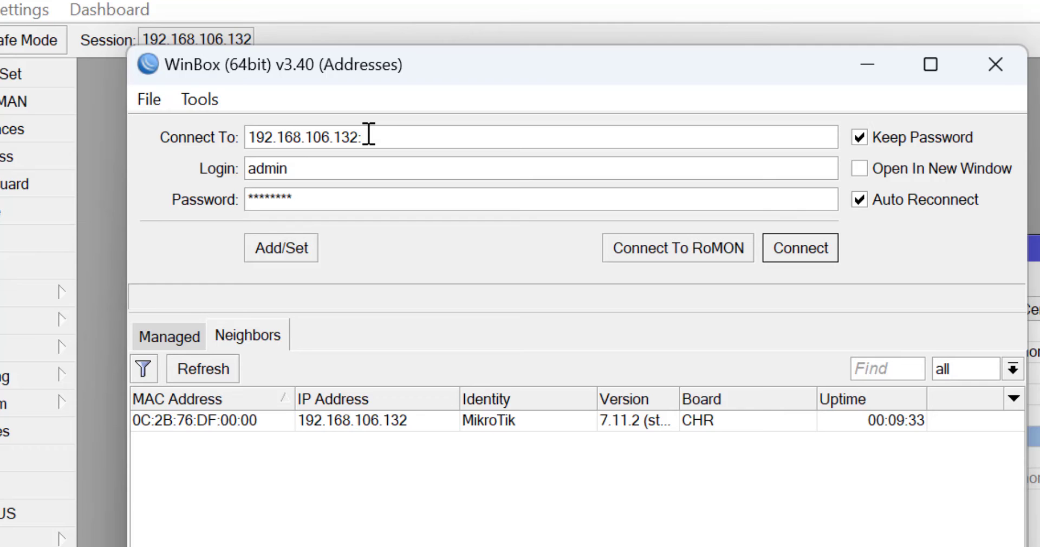
type("447")
left_click(801, 249)
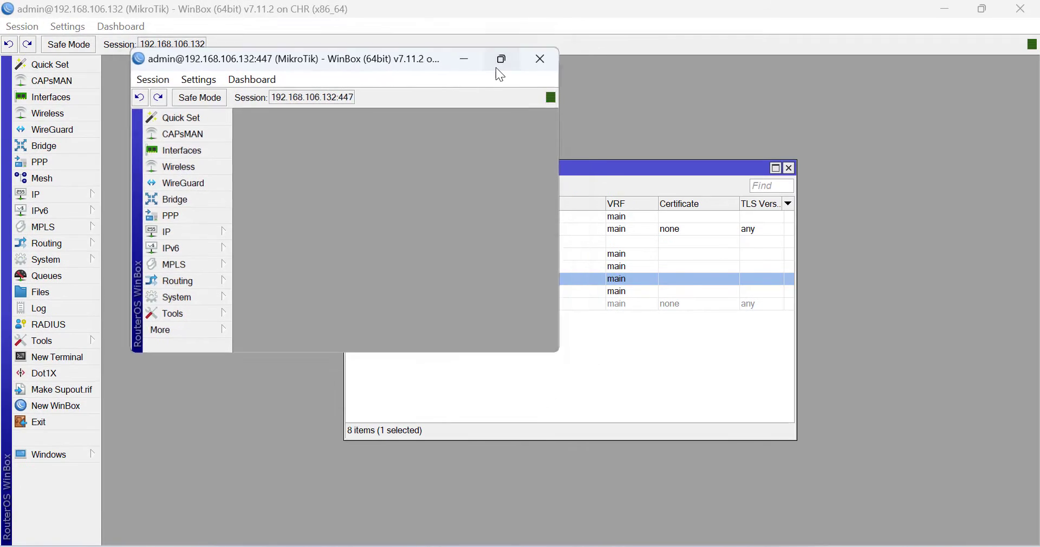
Maximize the new router session and prepare a PuTTY telnet connection to 192.168.106.132
left_click(500, 60)
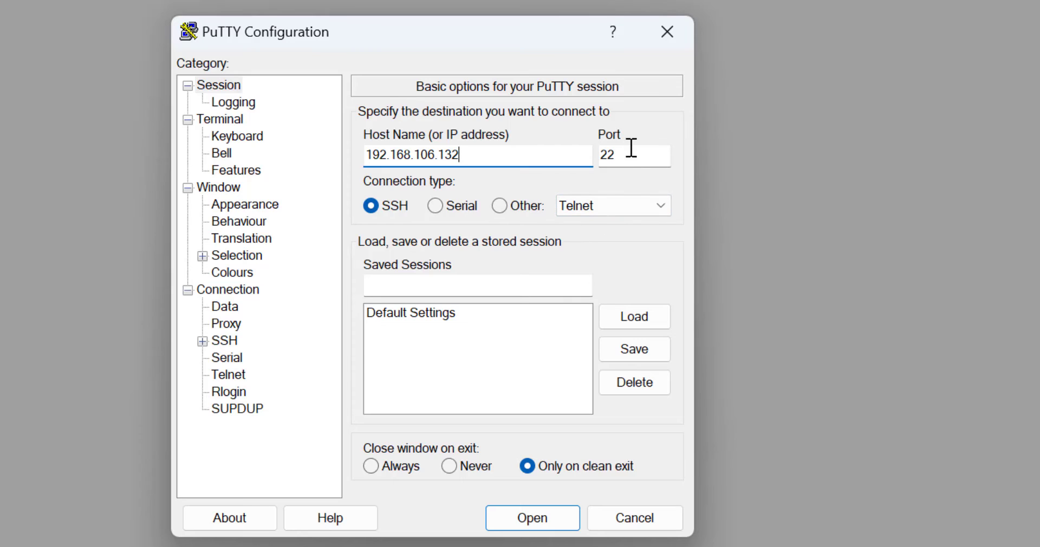
left_click(499, 207)
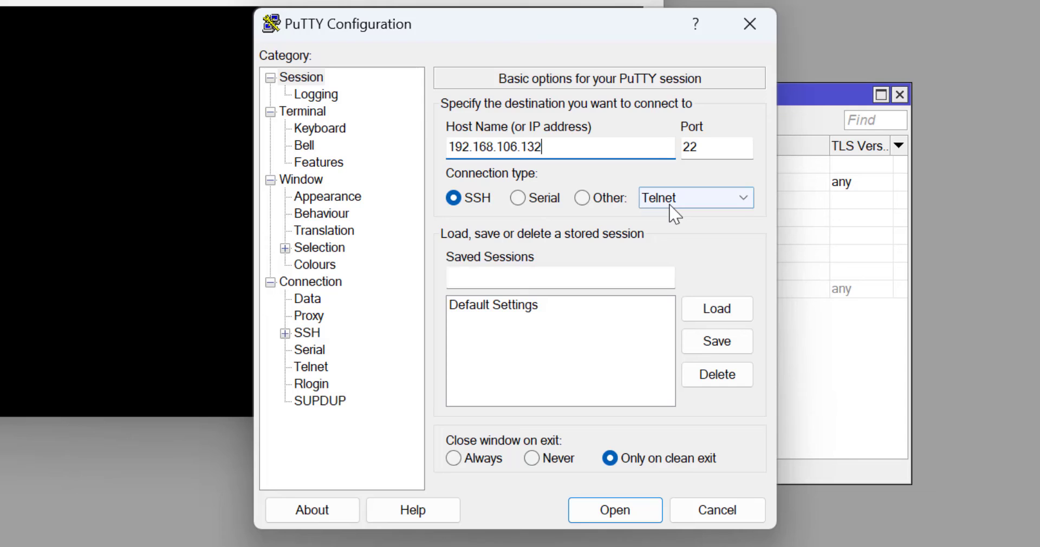
Close the stray terminal window, set the PuTTY port to 872 and choose Telnet as connection type
double_click(718, 147)
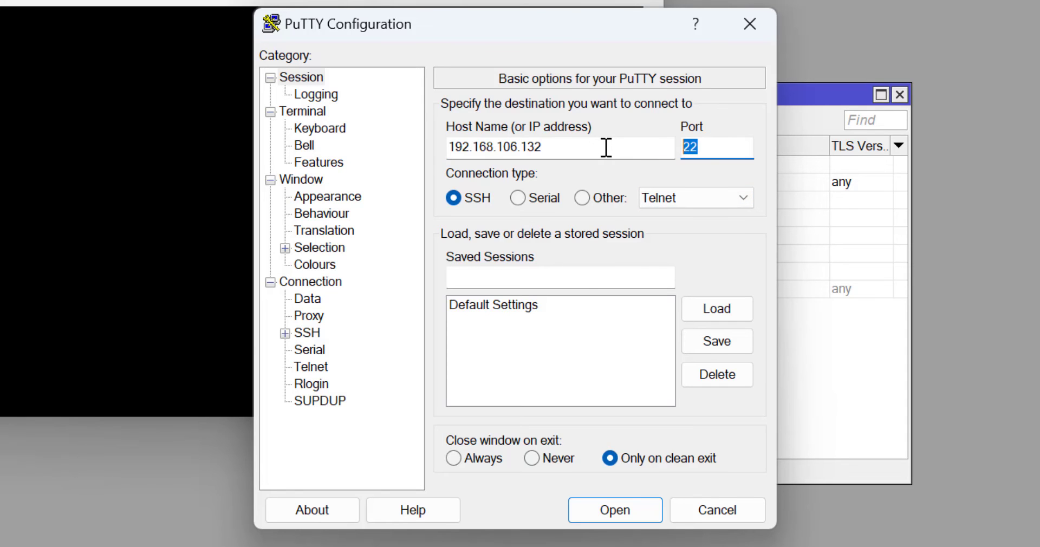
left_click_drag(534, 32, 962, 79)
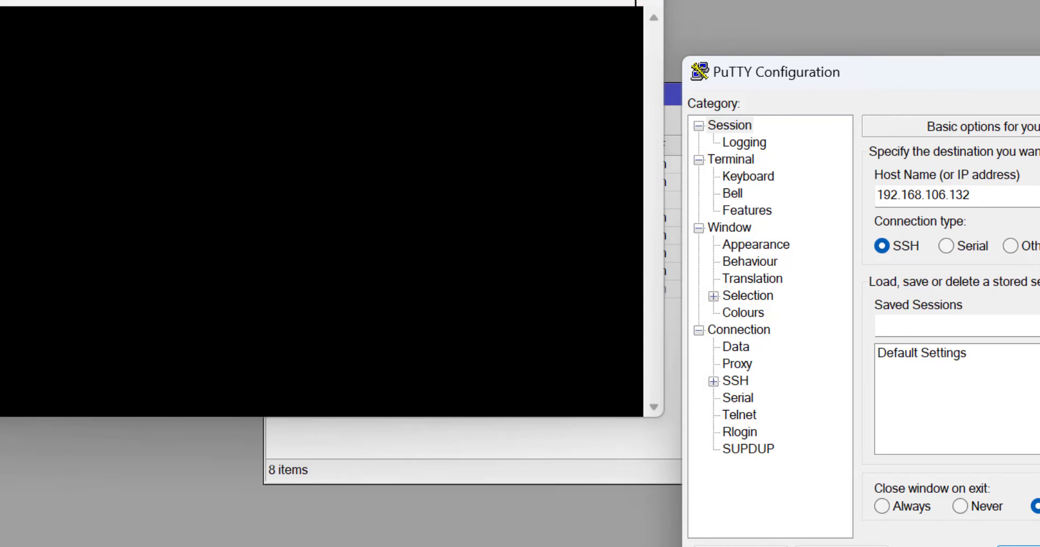
left_click(642, 5)
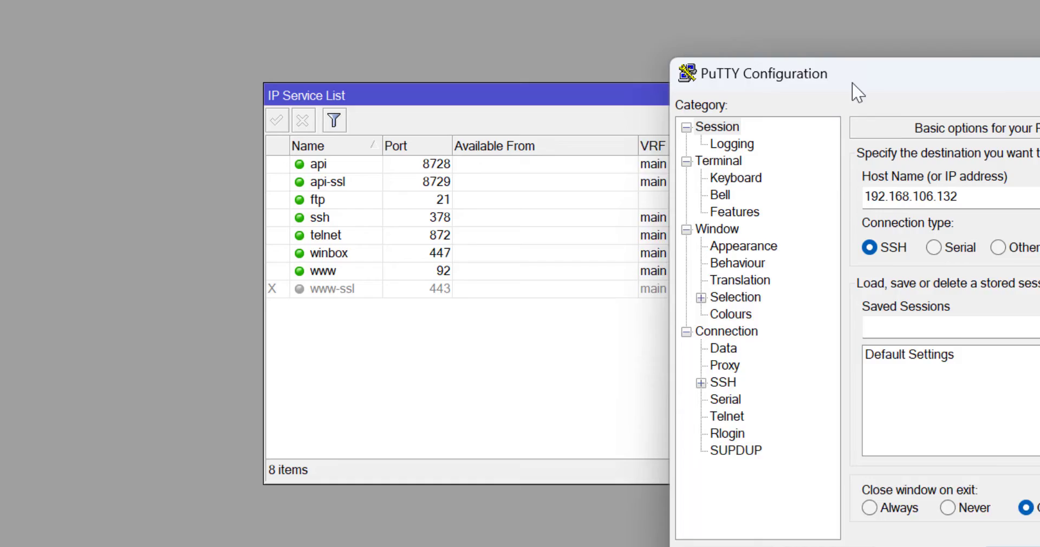
left_click_drag(925, 83, 580, 25)
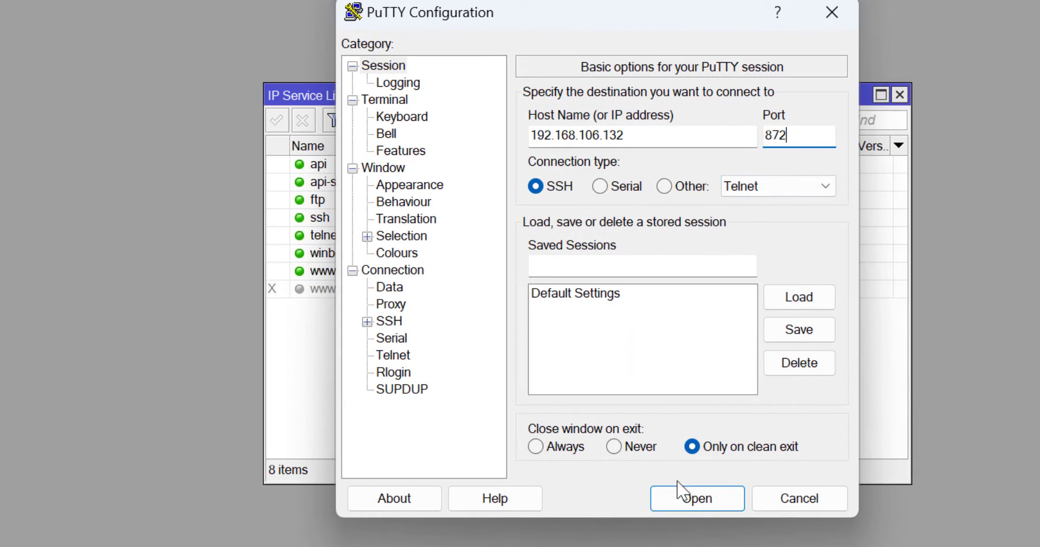
left_click(665, 187)
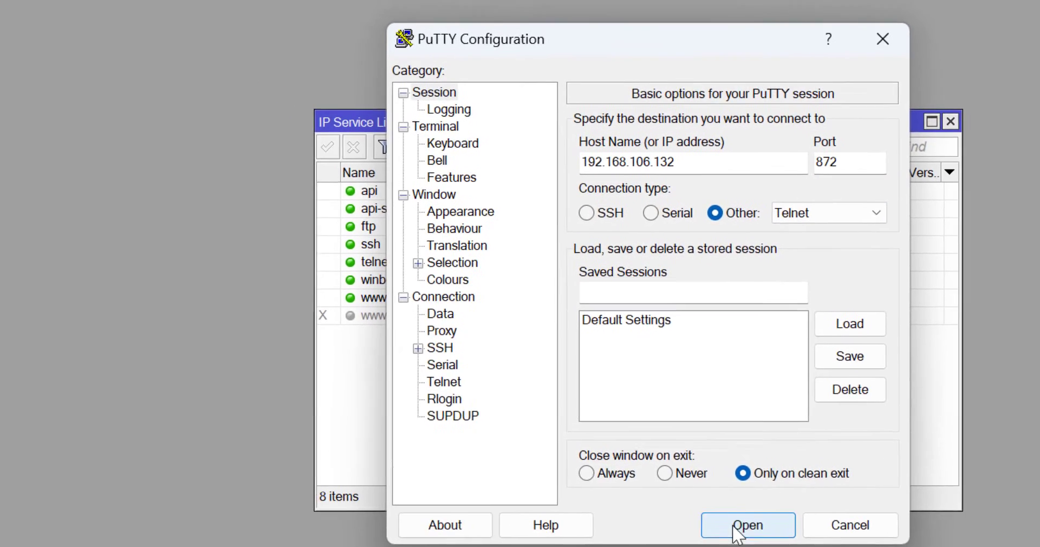
Log in over telnet on port 872 as admin, see the RouterOS banner, then close the session
left_click(748, 525)
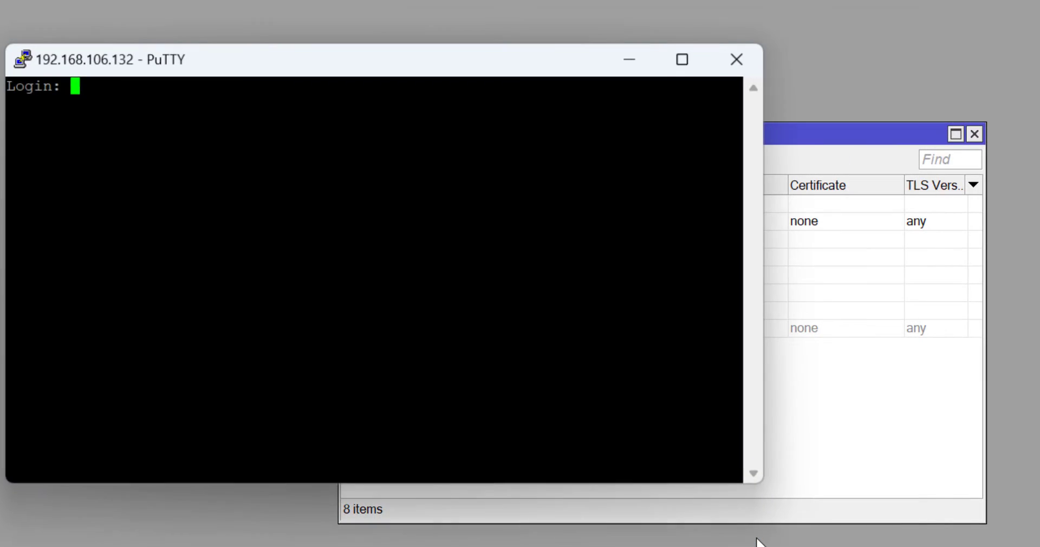
type("admin")
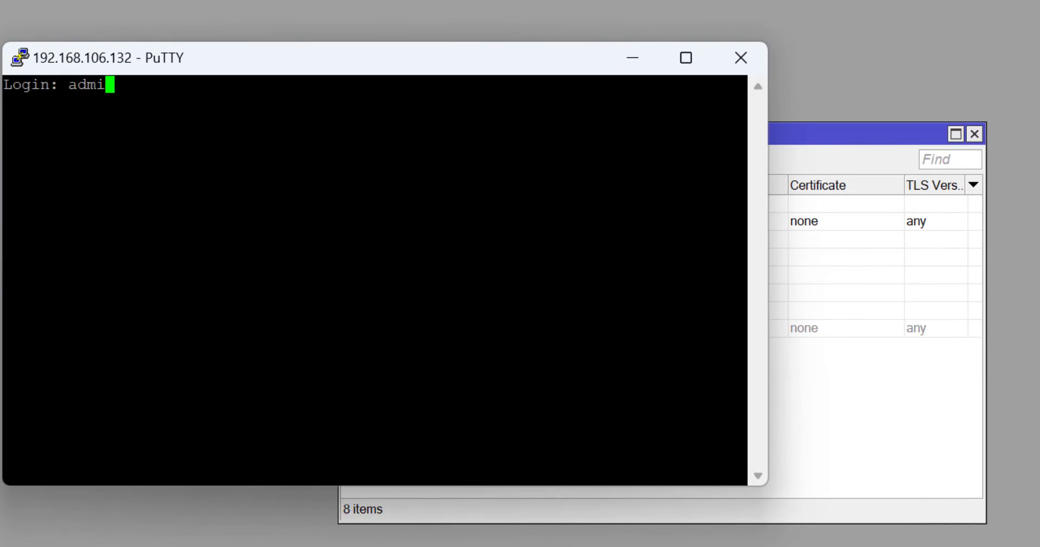
key("Return")
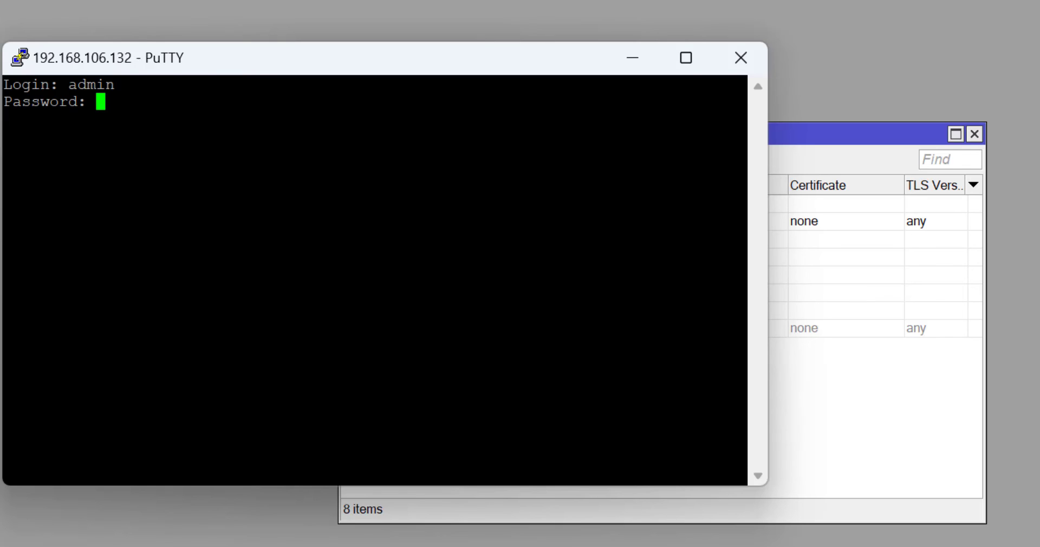
key("Return")
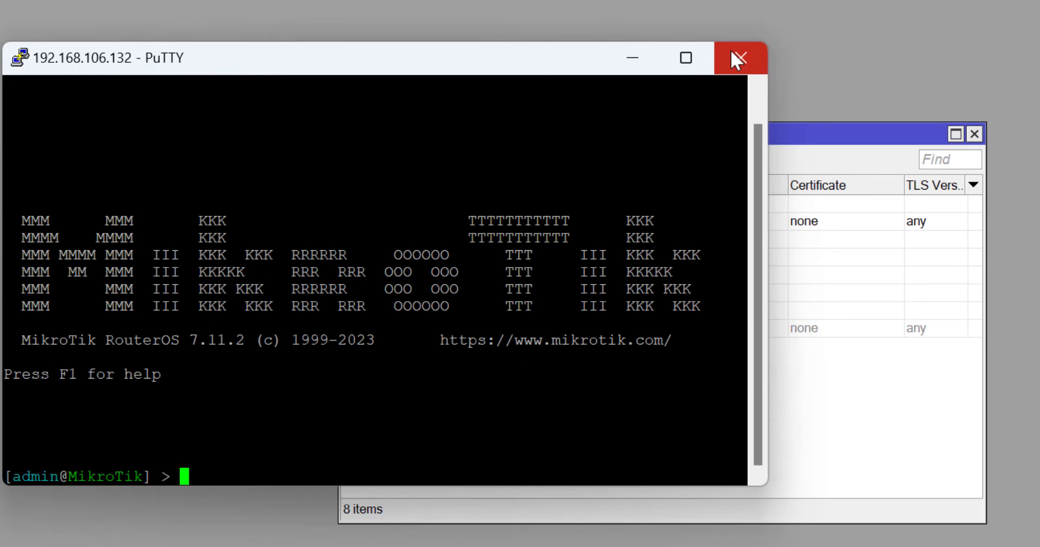
left_click(736, 57)
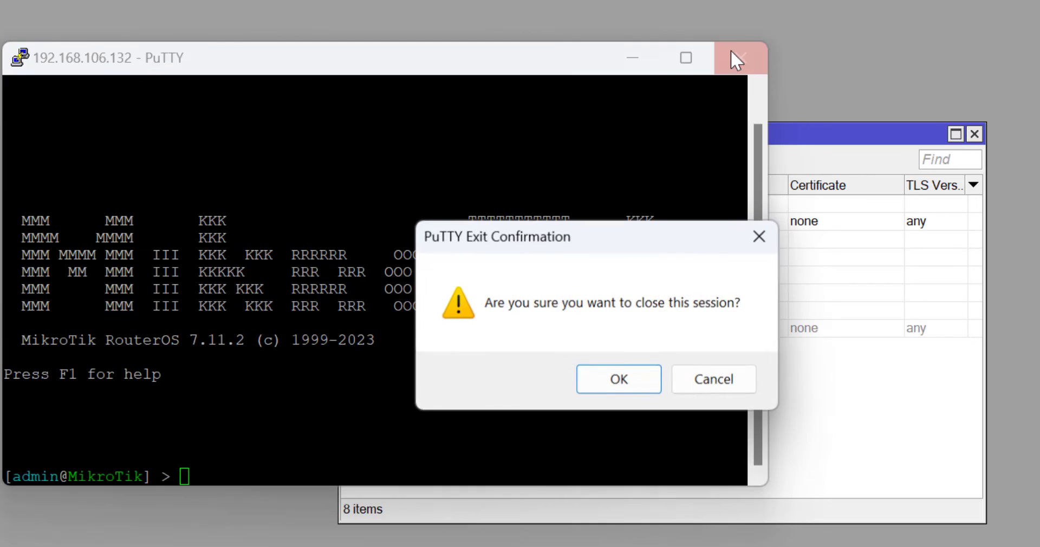
left_click(621, 379)
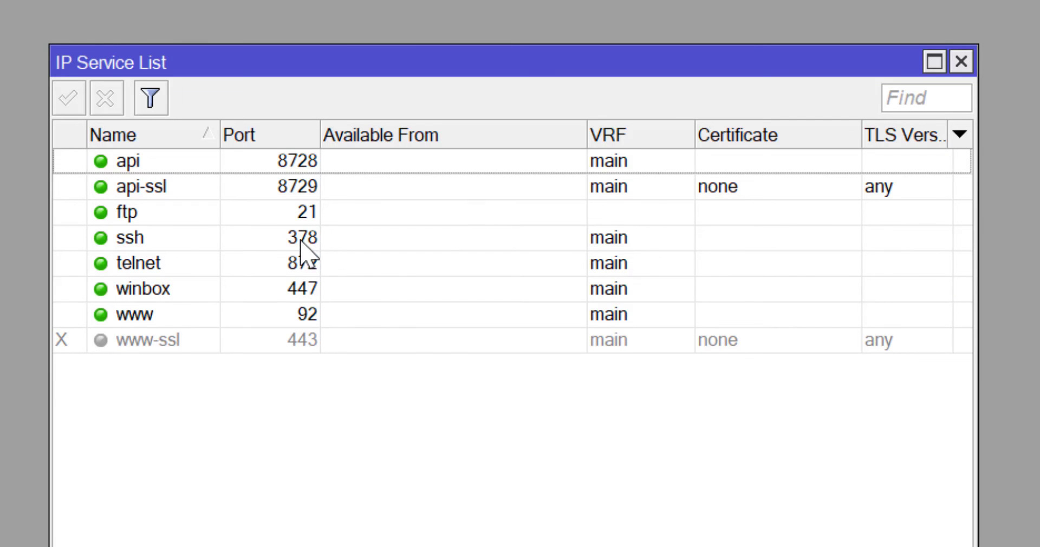
Recheck that ssh is on 378 and telnet on 872 without changing them
left_click(303, 244)
double_click(303, 244)
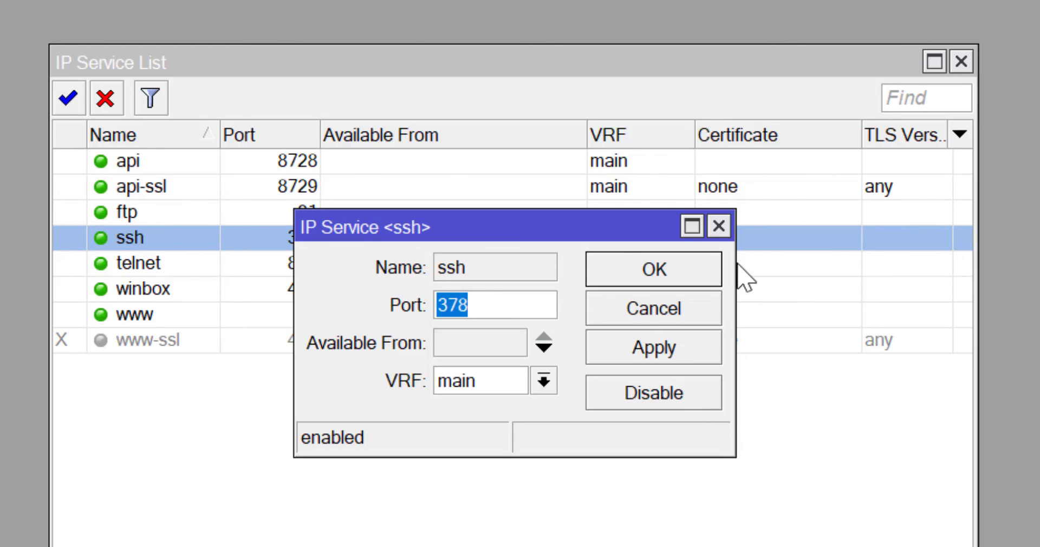
left_click(719, 227)
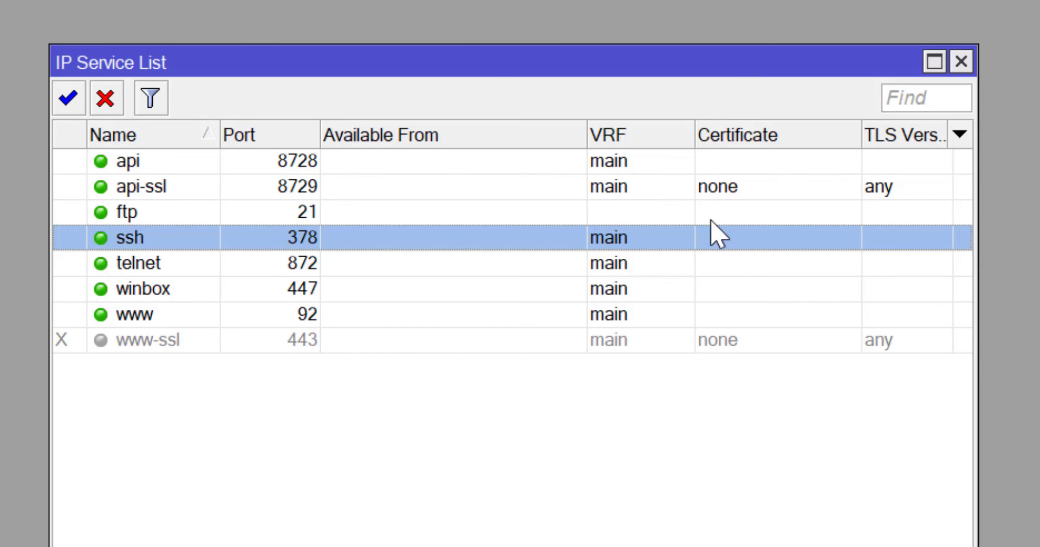
double_click(268, 263)
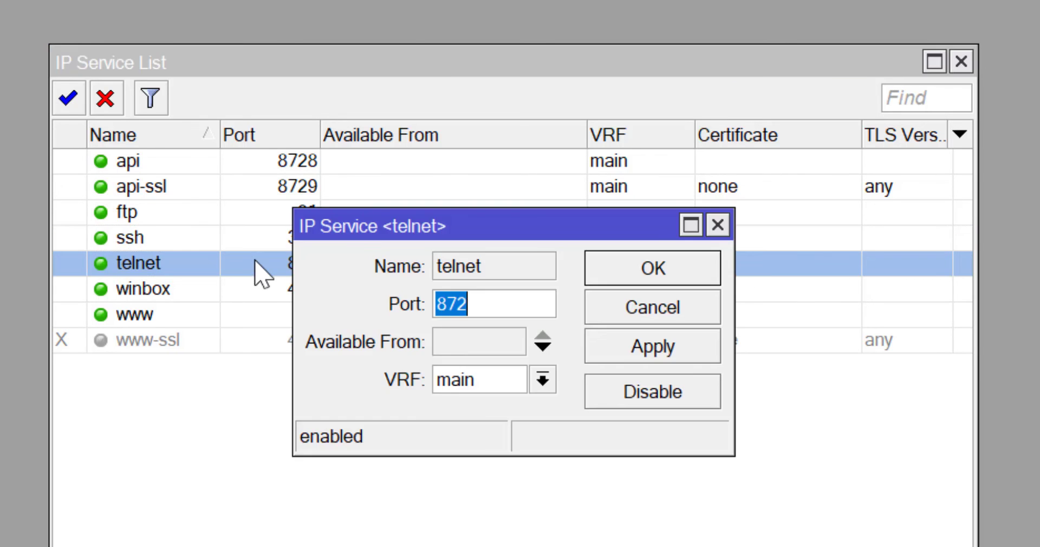
left_click(718, 227)
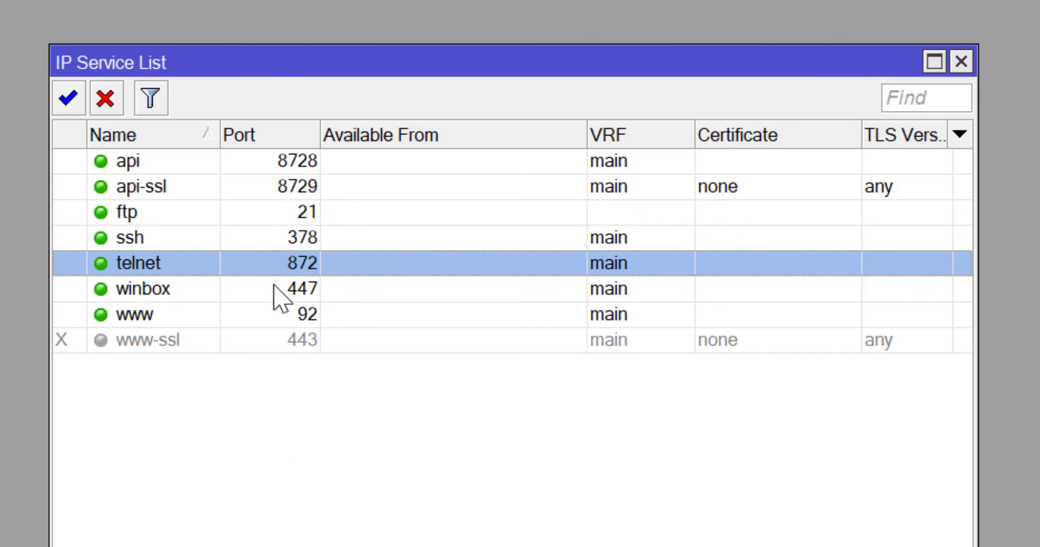
Recheck winbox on 447, then close the IP Service List
double_click(248, 294)
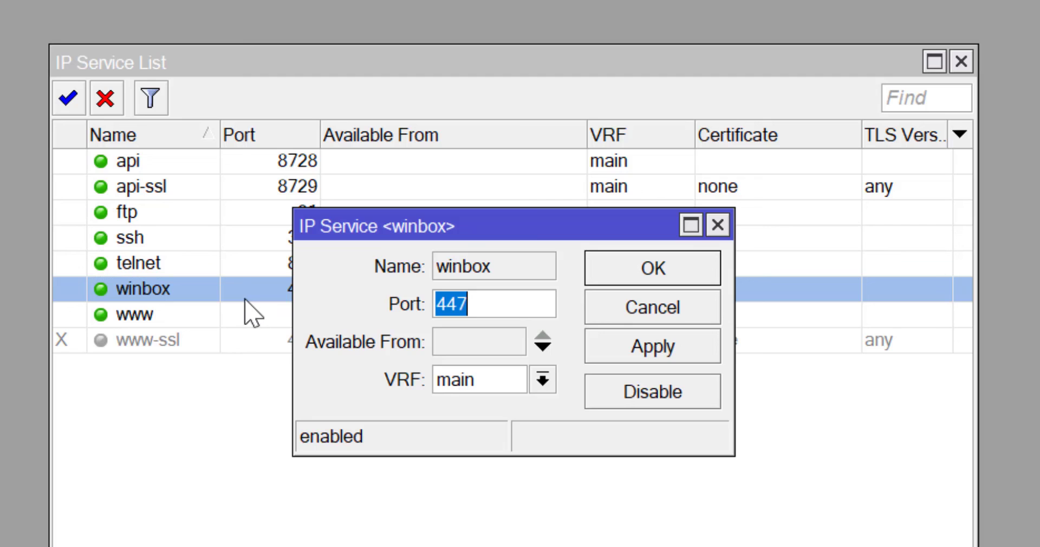
left_click(718, 226)
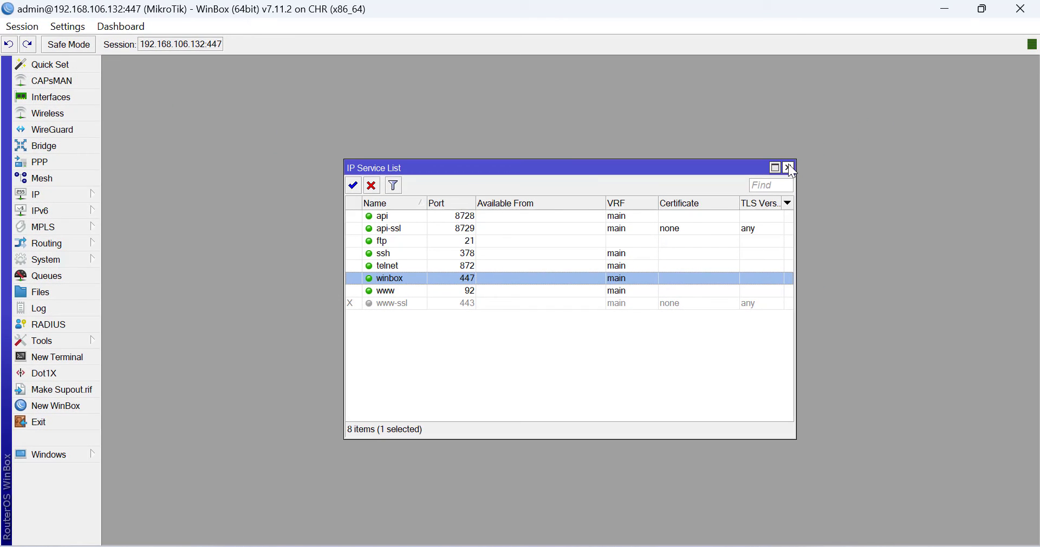
left_click(791, 169)
left_click(35, 195)
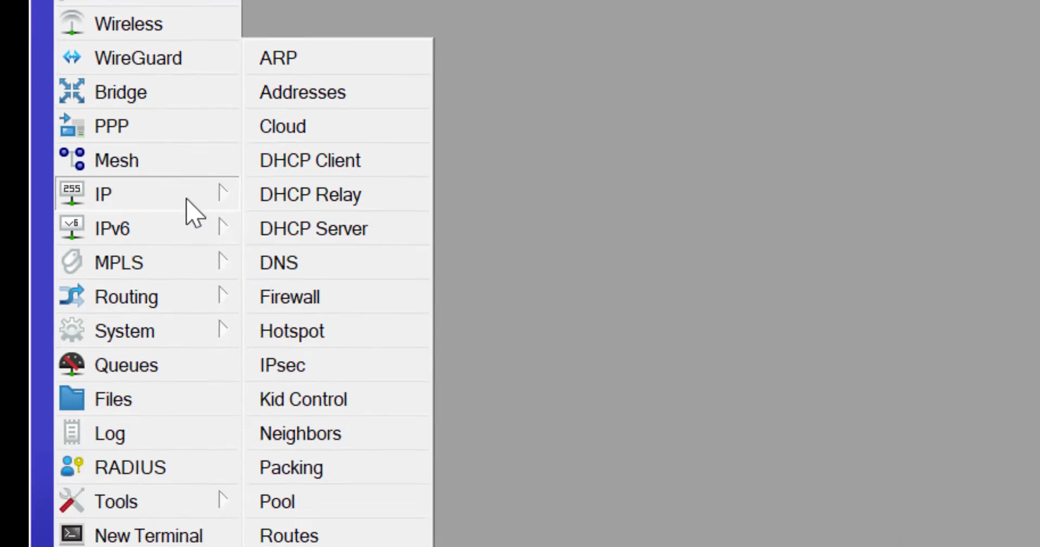